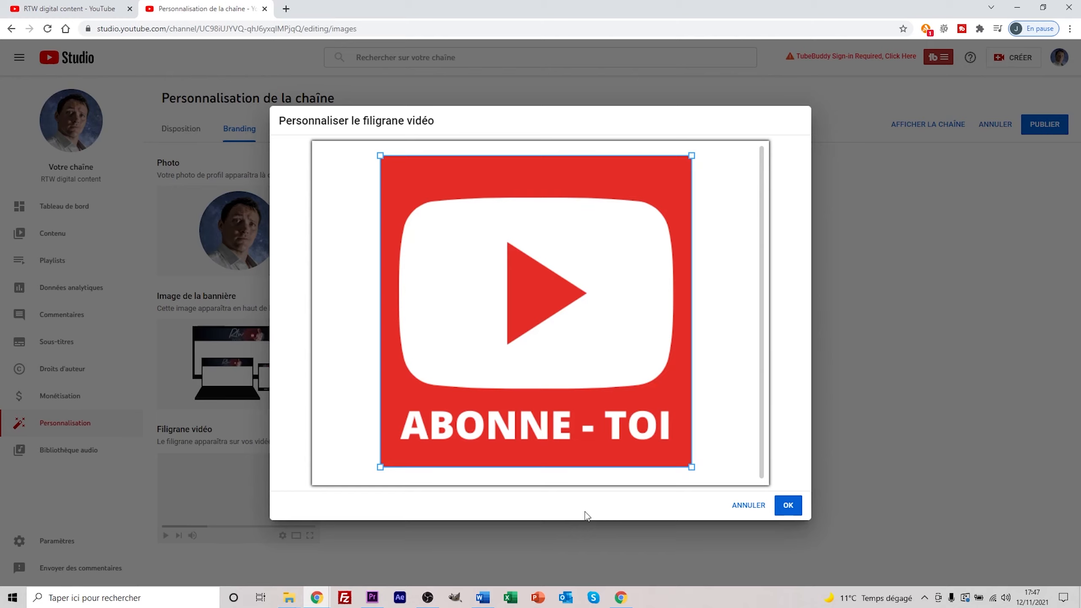
Step: Accept the ABONNE - TOI image as the video watermark, display it for "Intégralité de la vidéo", and publish the branding
left_click(788, 505)
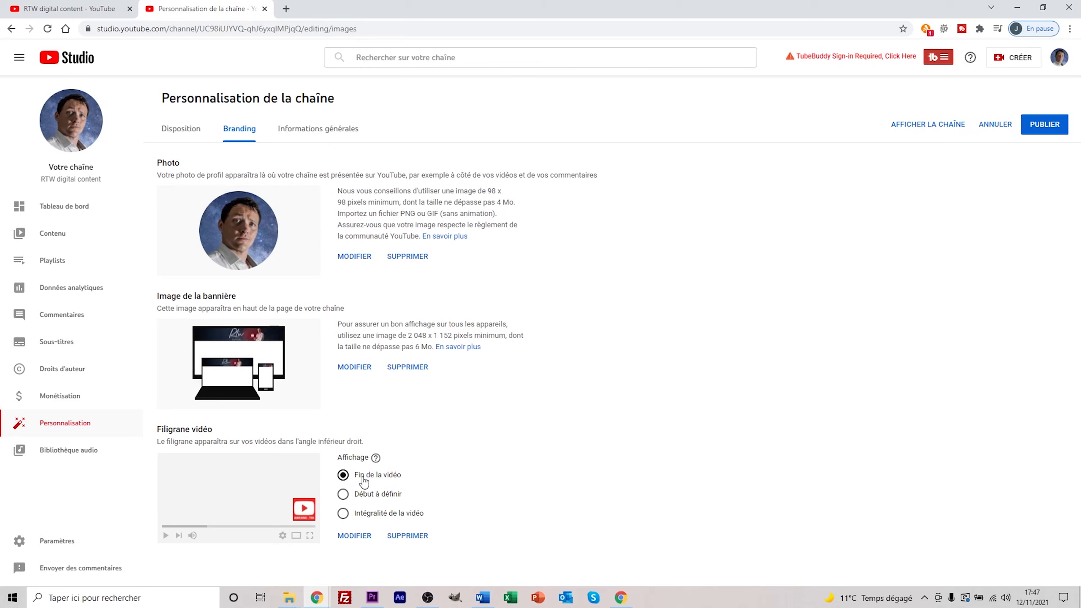
left_click(343, 514)
left_click(1047, 127)
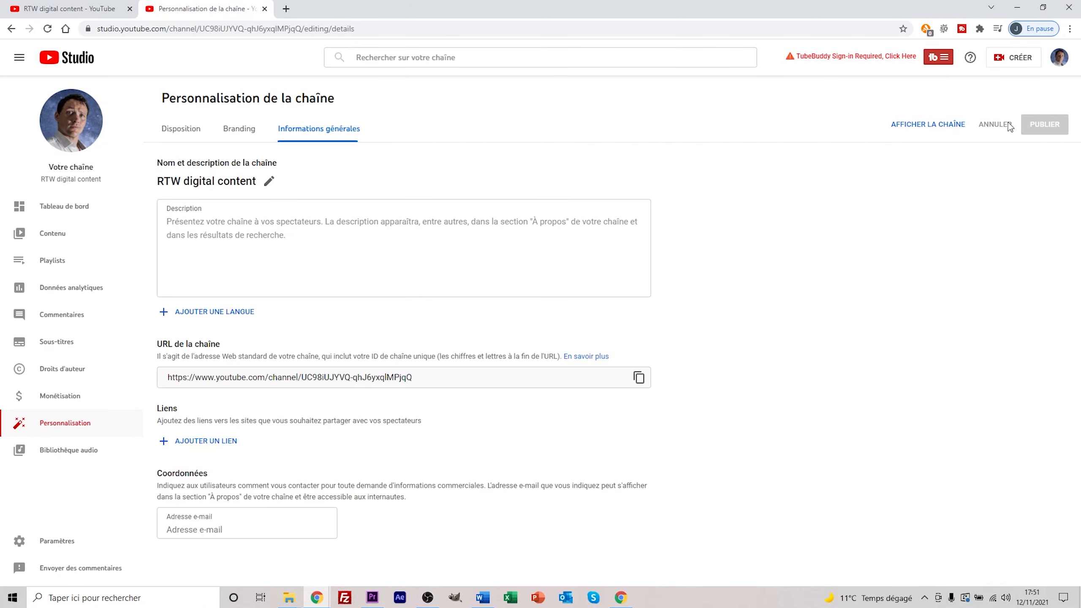
Step: View the channel's public page and inspect its "À propos" section
left_click(927, 128)
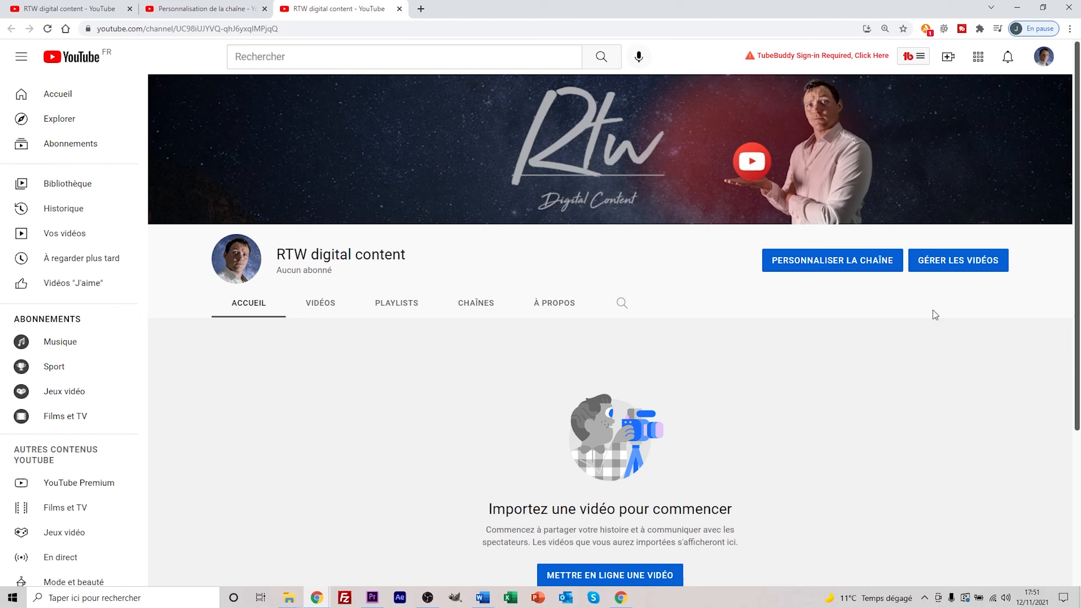
left_click(220, 11)
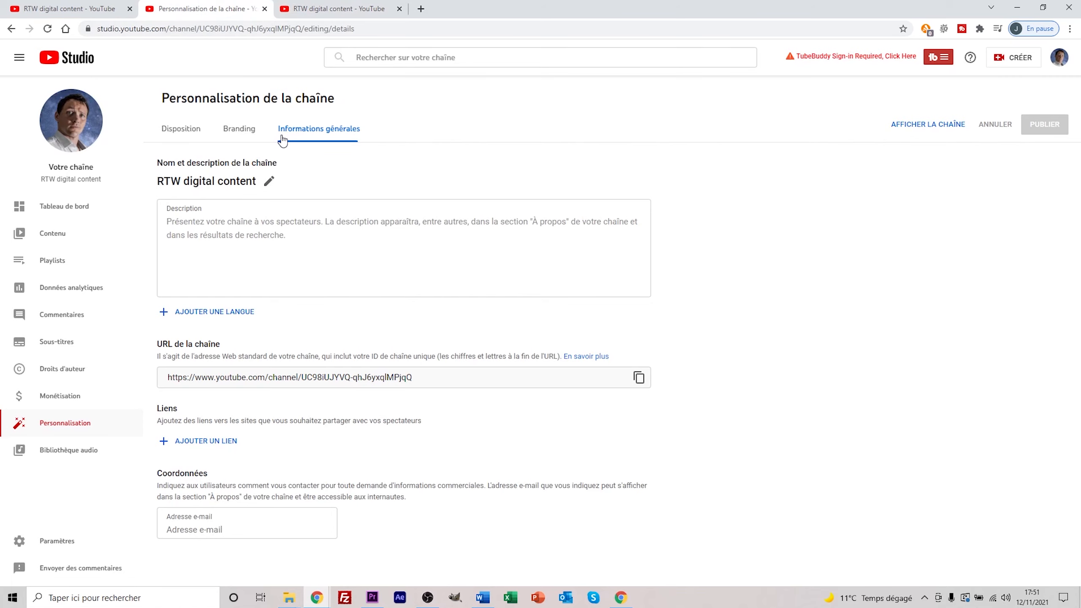
left_click(336, 9)
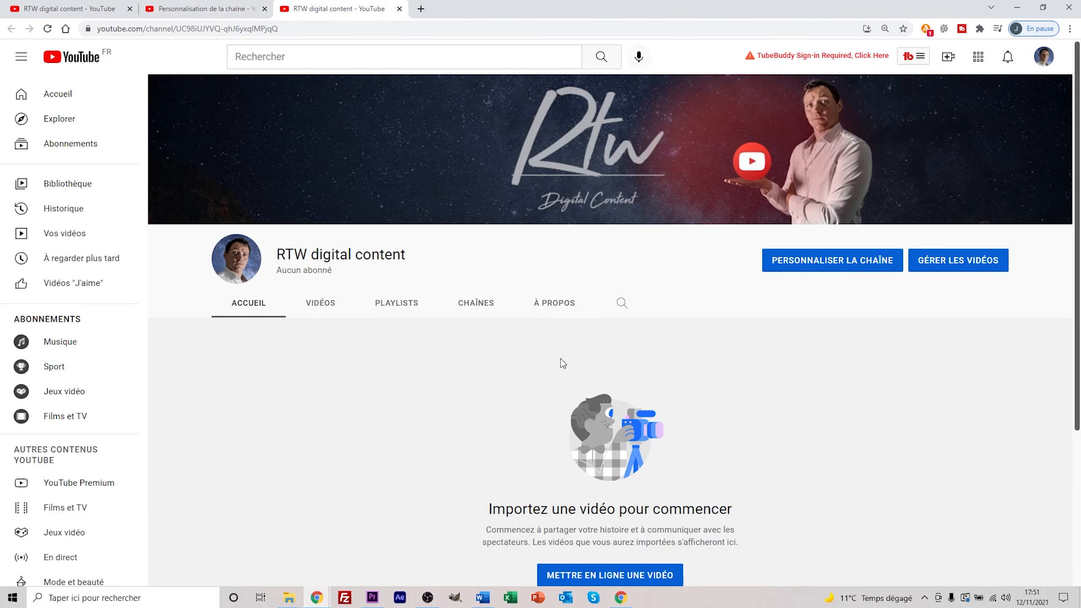
left_click(554, 303)
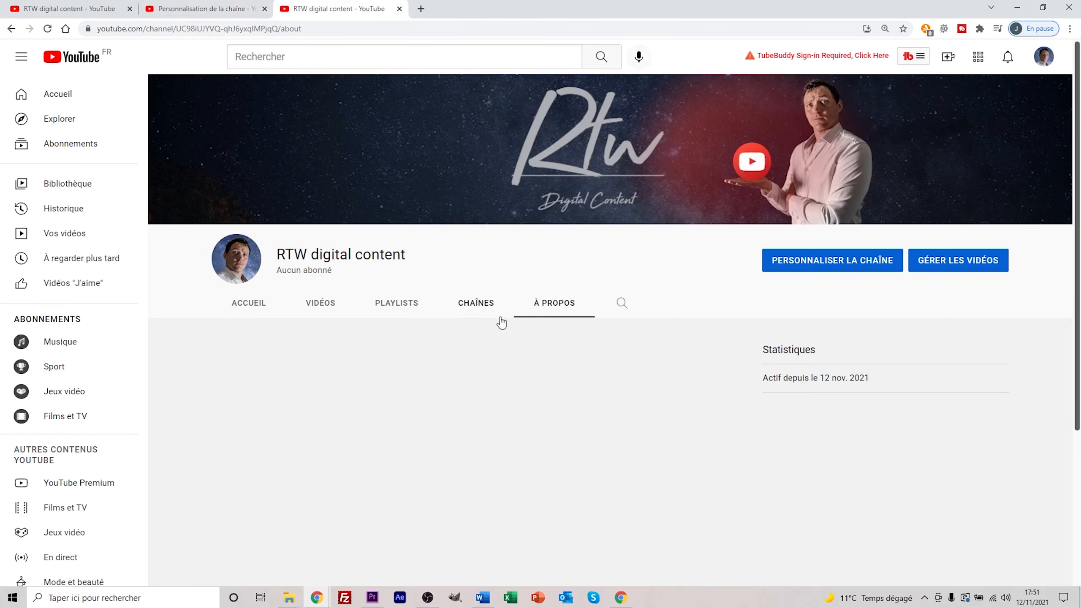
left_click(219, 9)
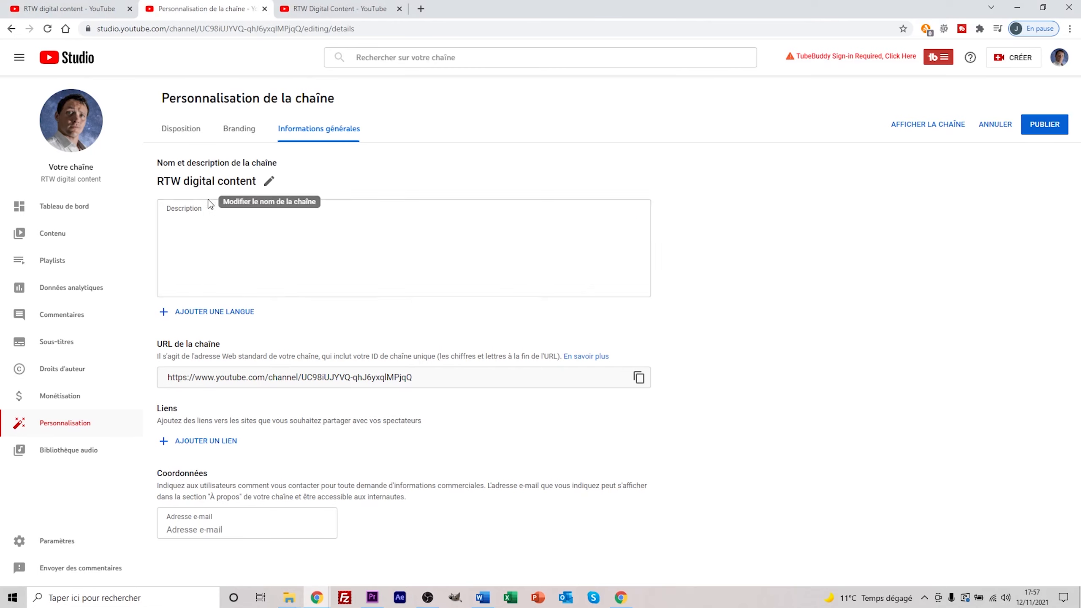
left_click(179, 225)
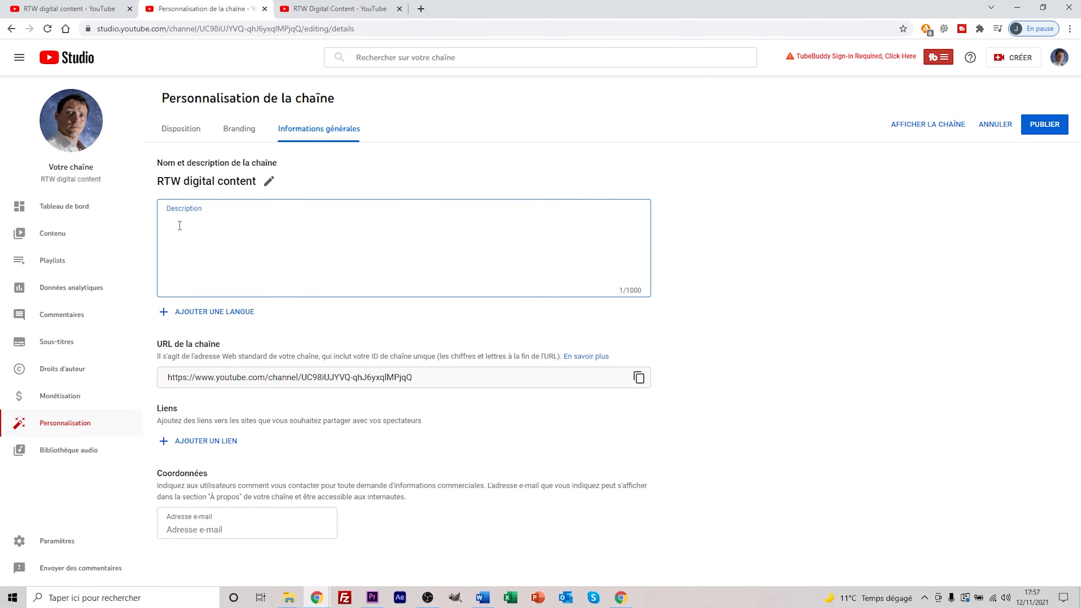
type("Bienvenue sur RTW Digital Content. Sur cette chaîne, vous retrouverez des astuces et des tutos pour faire décoller votre chaîne YouTube et donner un maximum de visibilité à votre business sur le web. Comment créer vos propres contenus digitaux : vidéos professionnelles, sites internet, réseaux sociaux..? Je partage avec vous mon expérience du web et du marketing sur internet pour créer des contenus qui performent !  Quand on s'attaque au web, il faut être bien armé ! Cette chaîne est une boîte à outils qui vous permettra de performer dans vos projets. Alors pensez à vous abonner pour ne rien manquer ;)  Besoin d'un coup de pouce supplémentaire, rendez-vous sur mon site internet : https://www.rtw-digitalcontent.com/  à bientôt,")
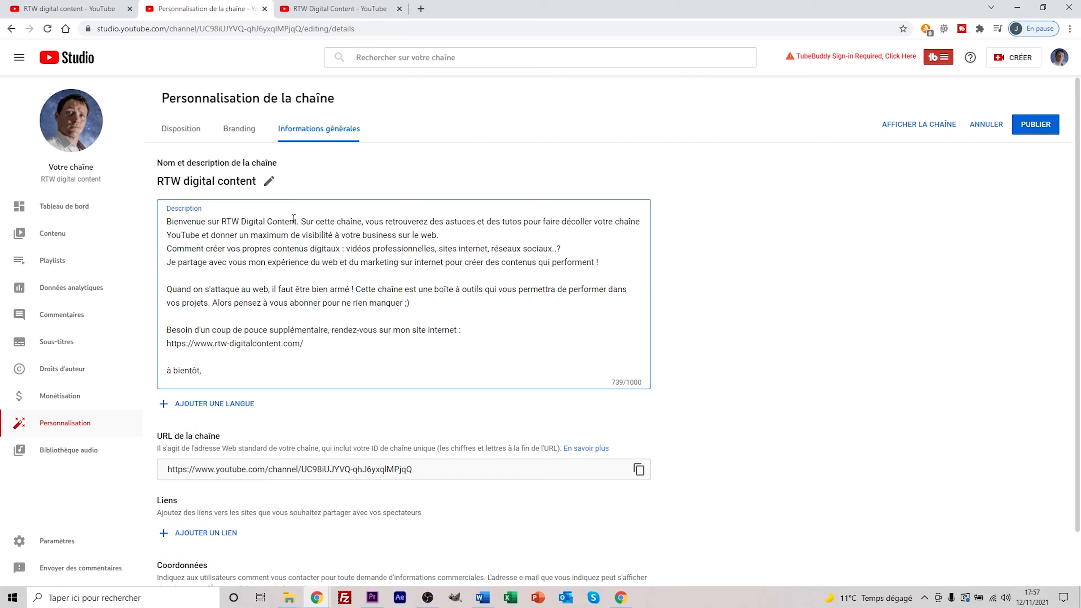
Step: Review the description's wording on tips and tutorials, professional videos, digital content and the website address
left_click_drag(429, 222, 567, 221)
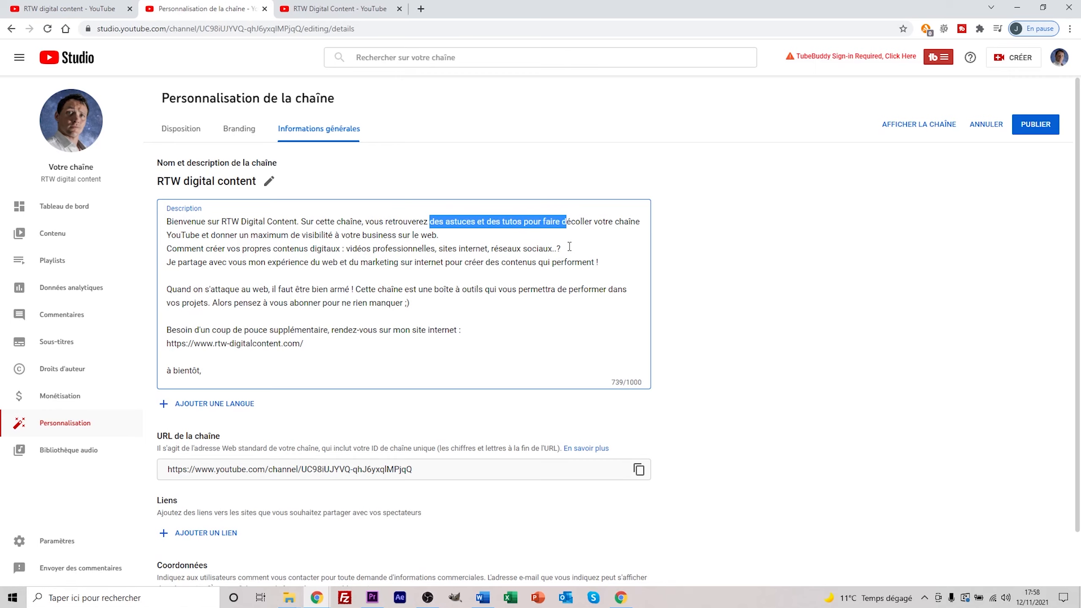
left_click_drag(346, 249, 435, 249)
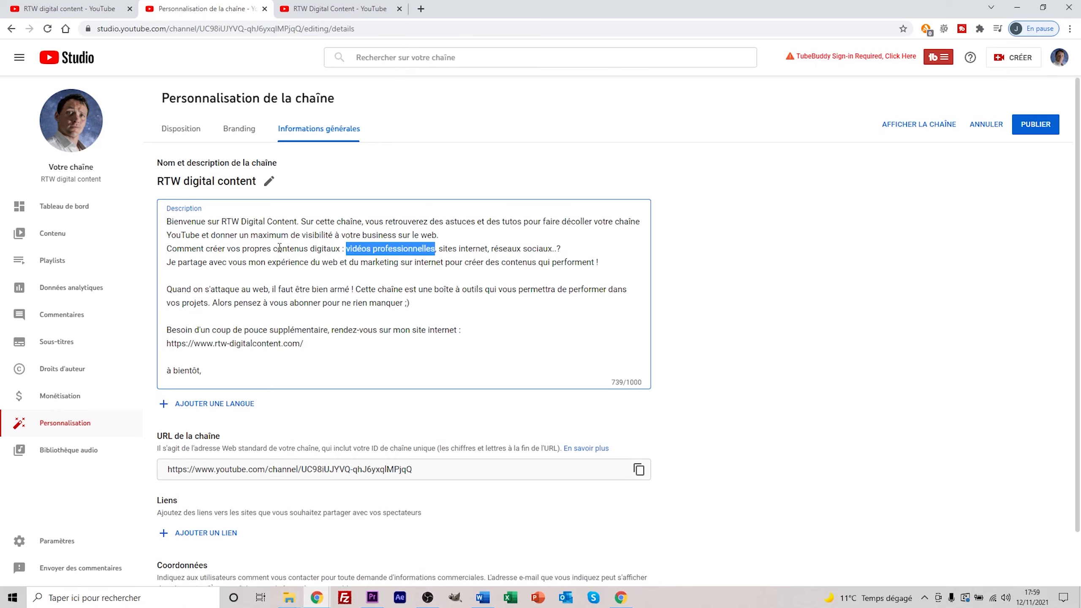
left_click_drag(275, 249, 330, 248)
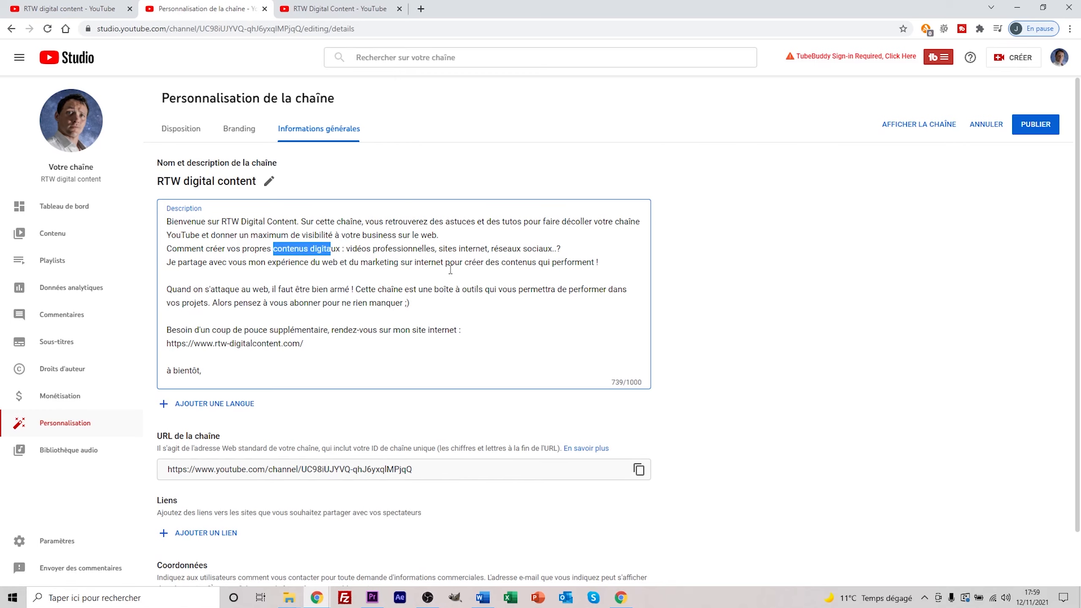
left_click(332, 343)
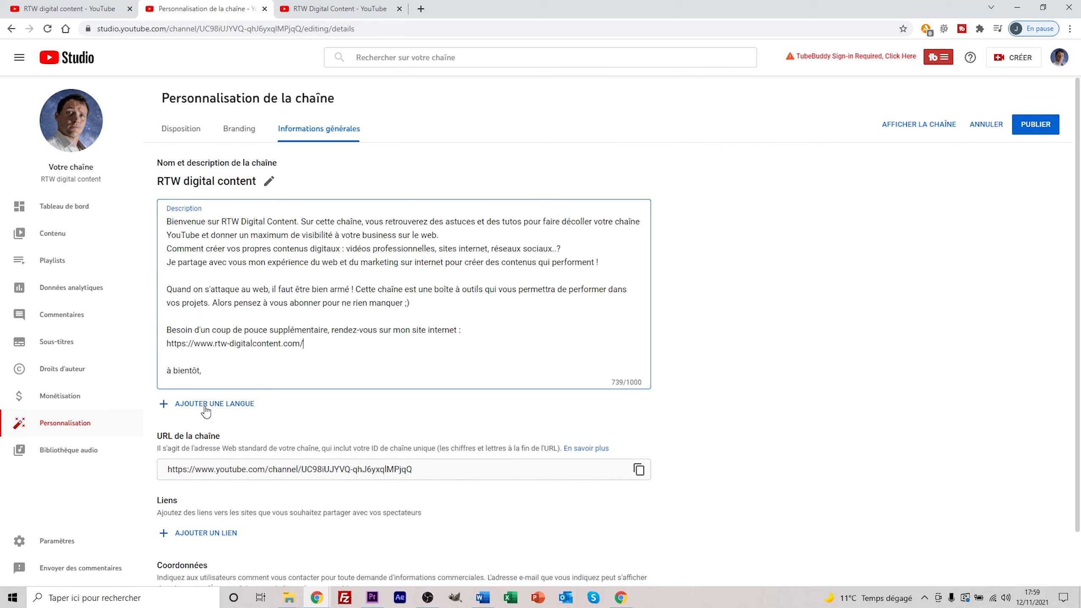
left_click(242, 408)
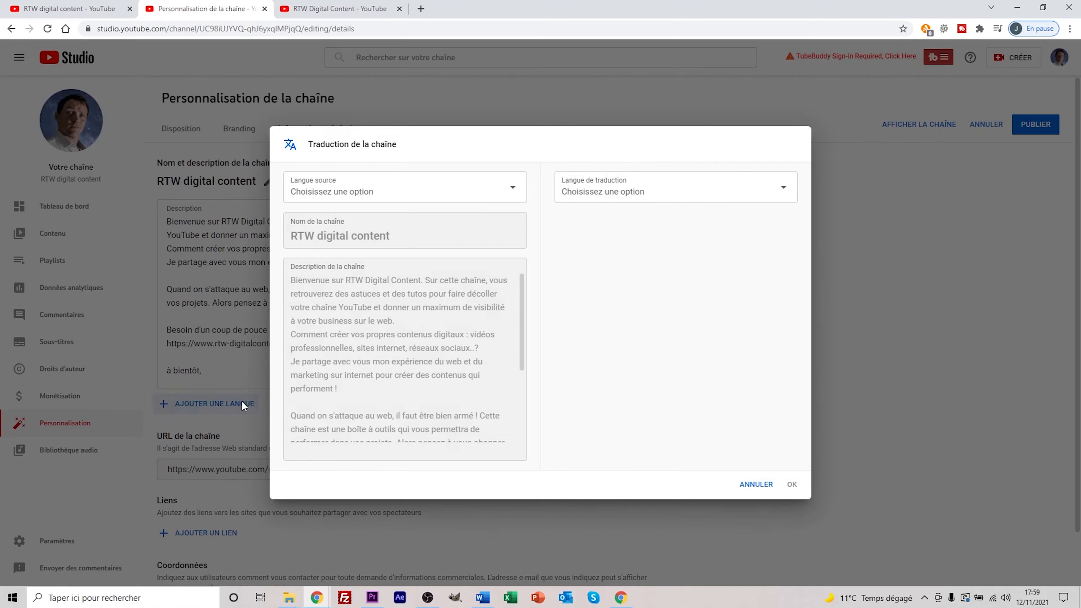
left_click(362, 200)
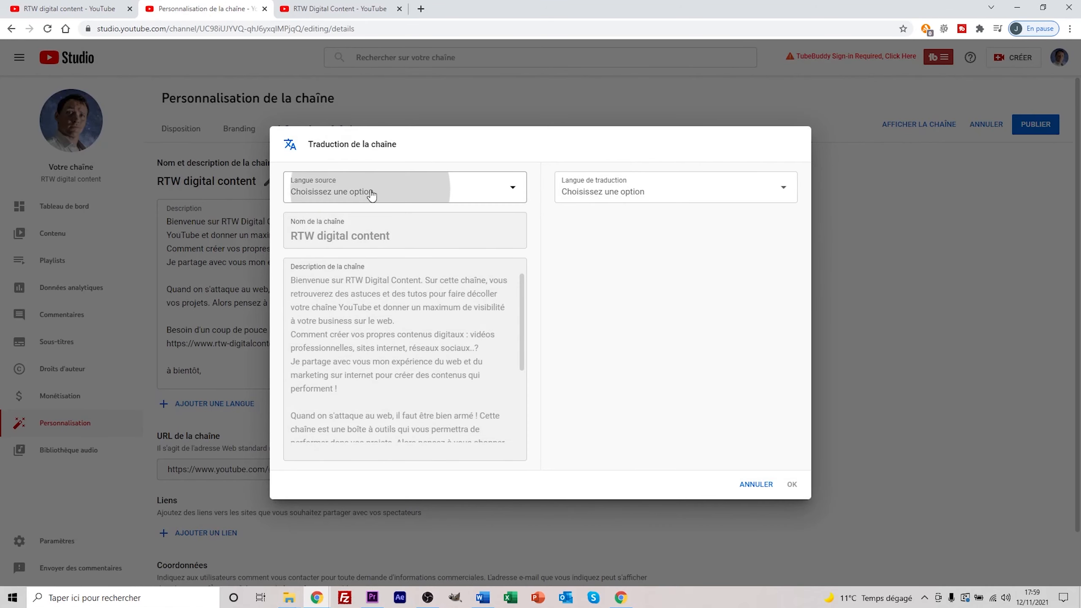
left_click(552, 399)
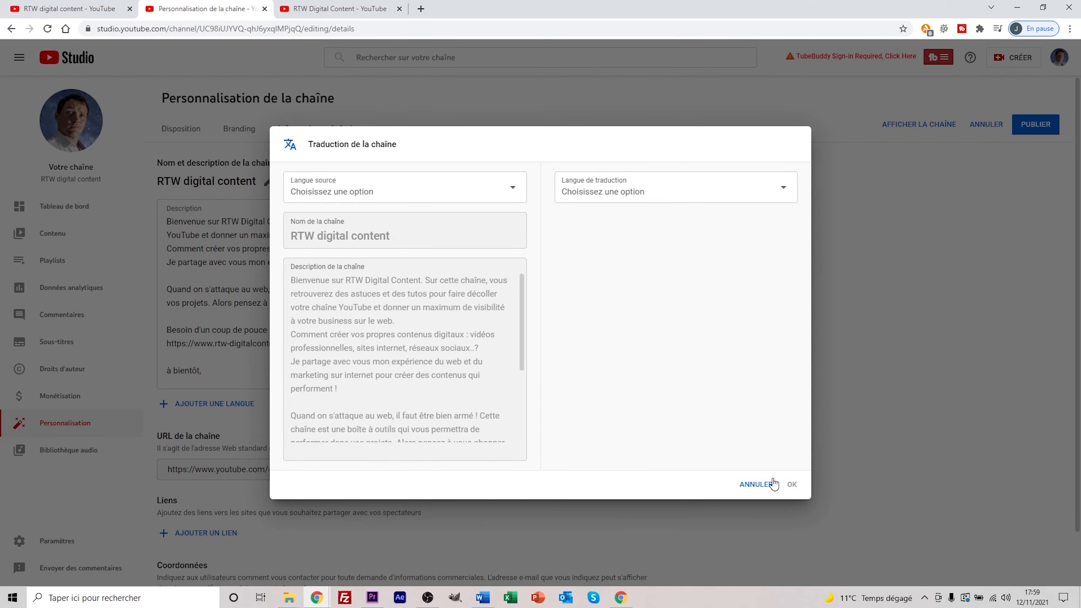
left_click(756, 484)
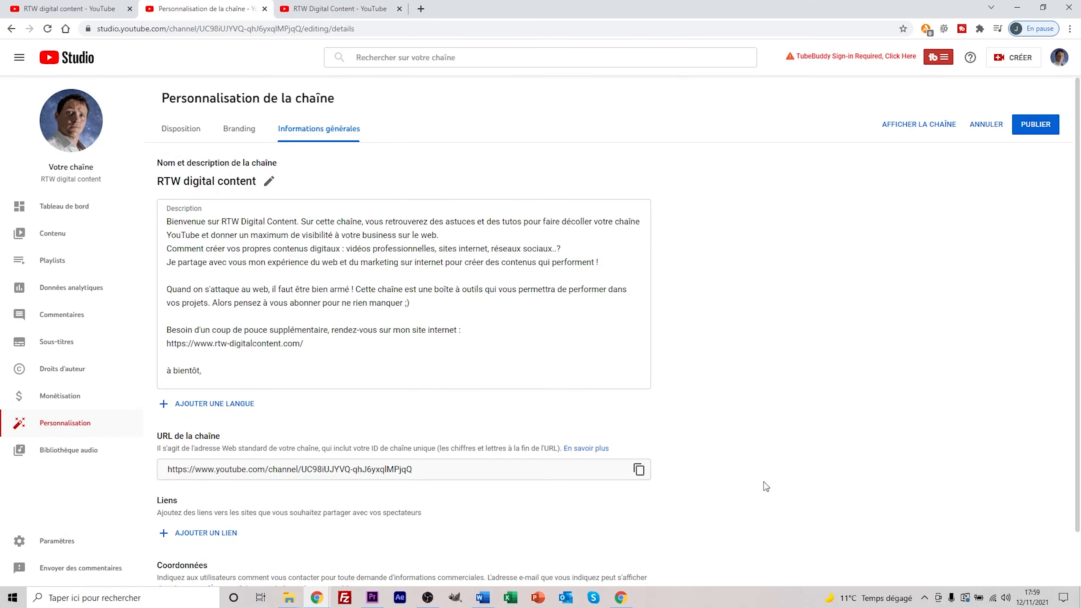
Step: Examine the channel's web address and the unique channel ID at its end
scroll(426, 425, "down", 1)
left_click_drag(413, 411, 164, 415)
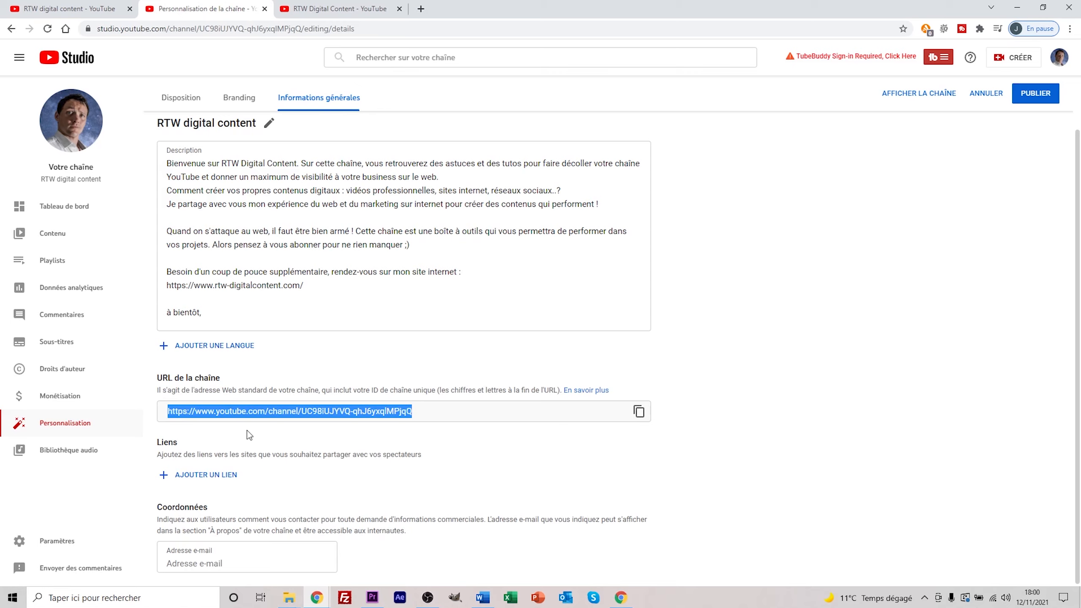
left_click(435, 411)
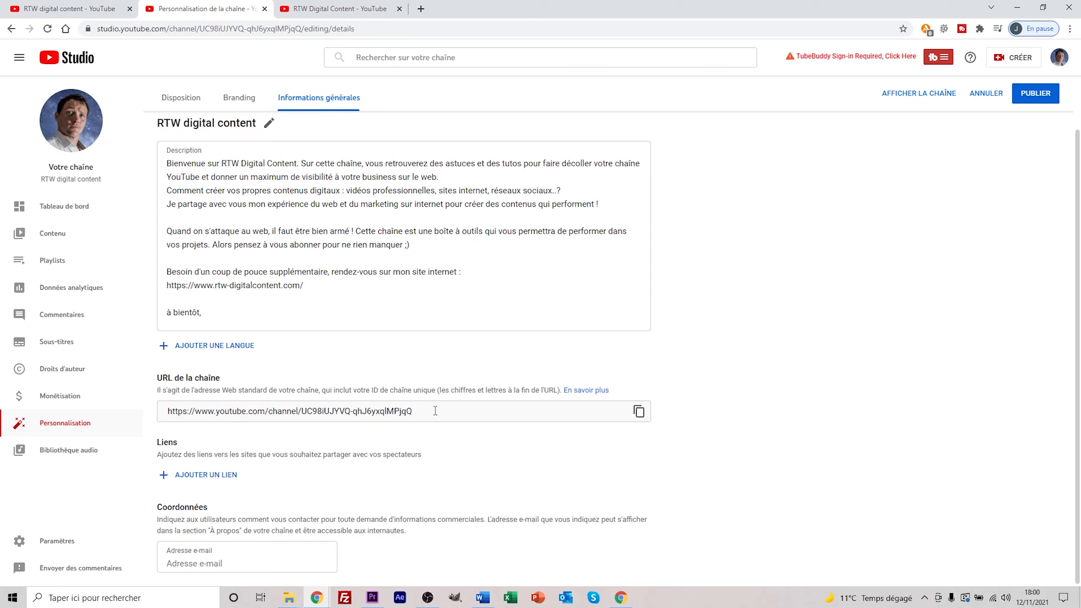
left_click_drag(435, 410, 298, 412)
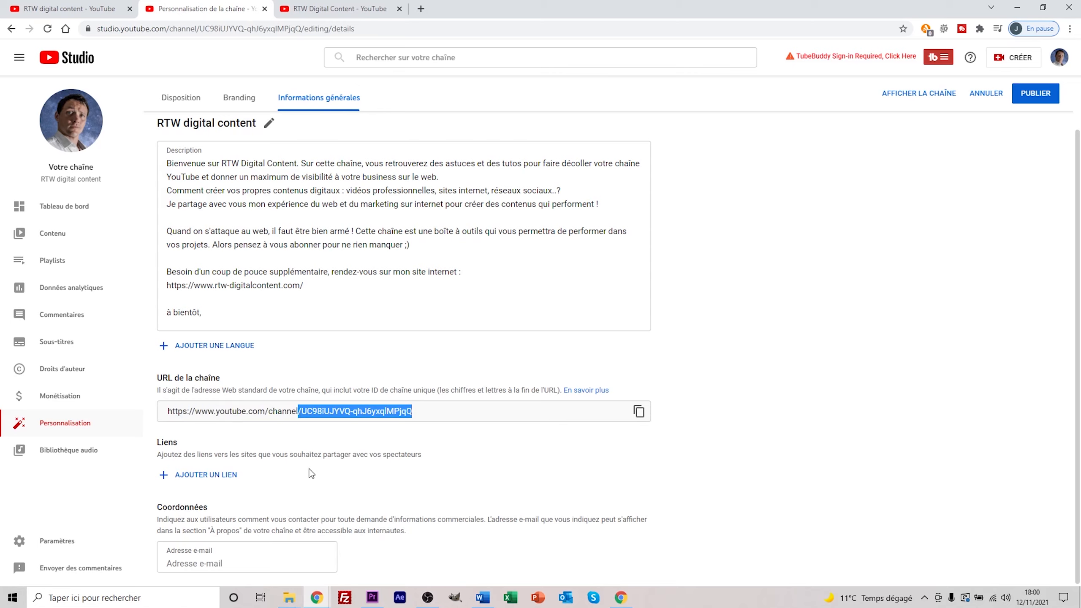
left_click(213, 476)
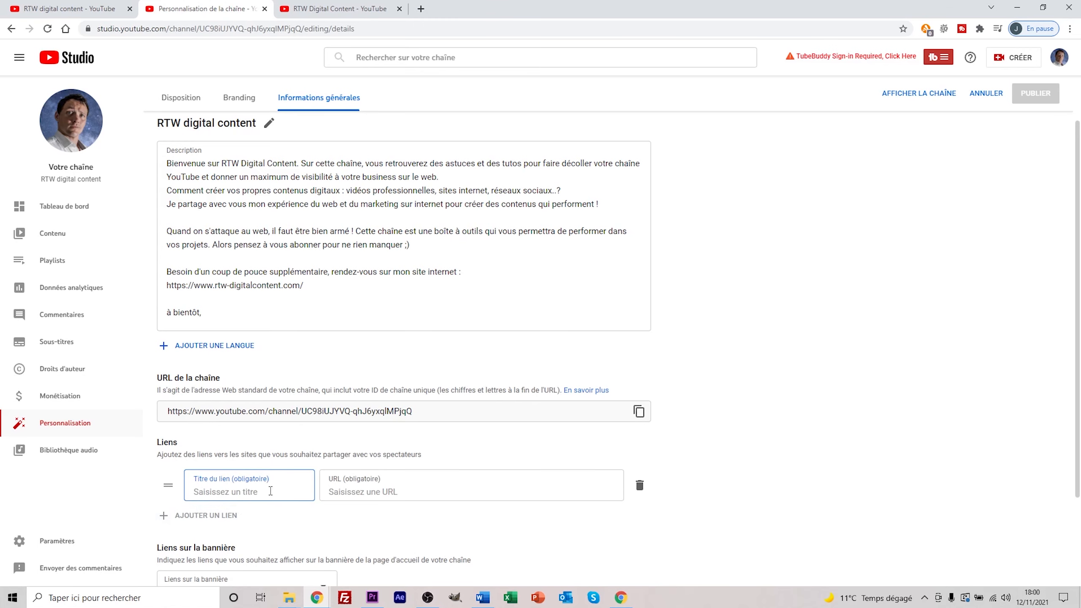
type("Instagram")
key("Tab")
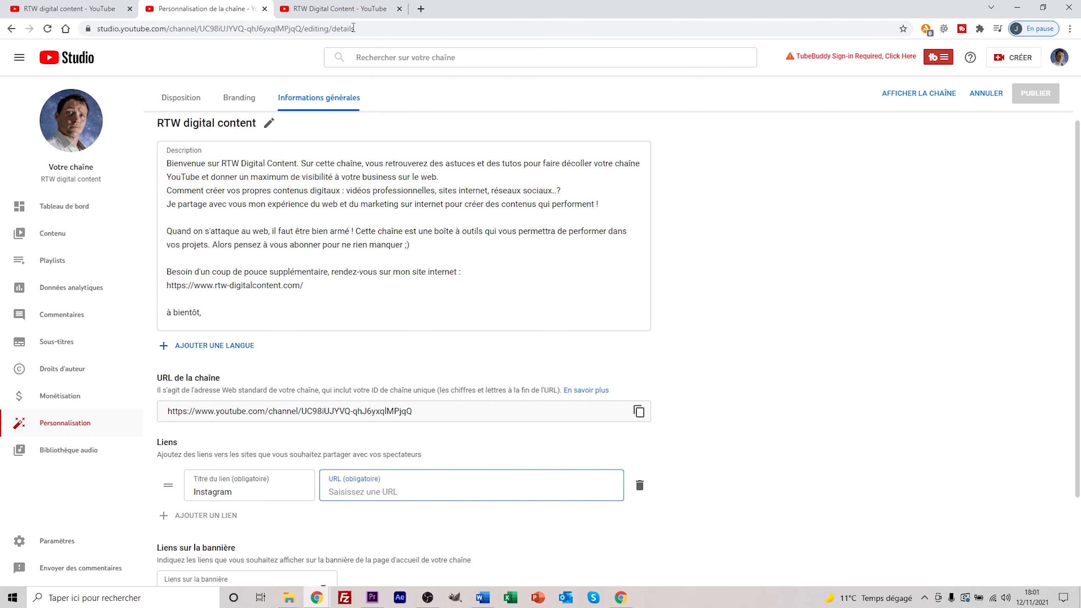
type("https://www.instagram.com/runthisway60/?hl=fr")
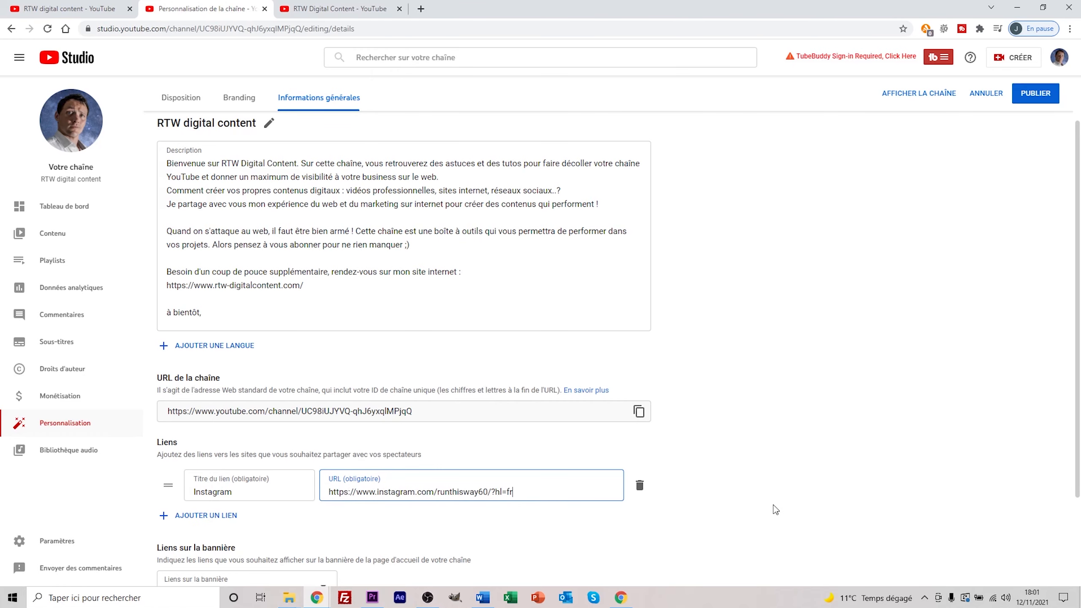
left_click(774, 505)
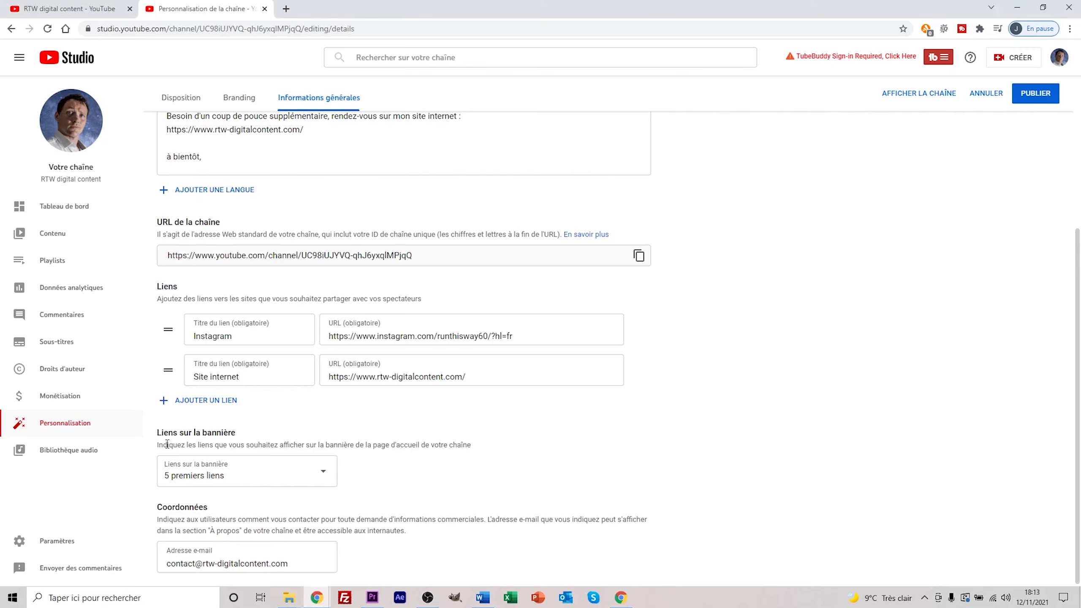
Step: Publish the channel links with "Site internet" placed above "Instagram" and "2 premiers liens" shown on the banner
left_click(237, 481)
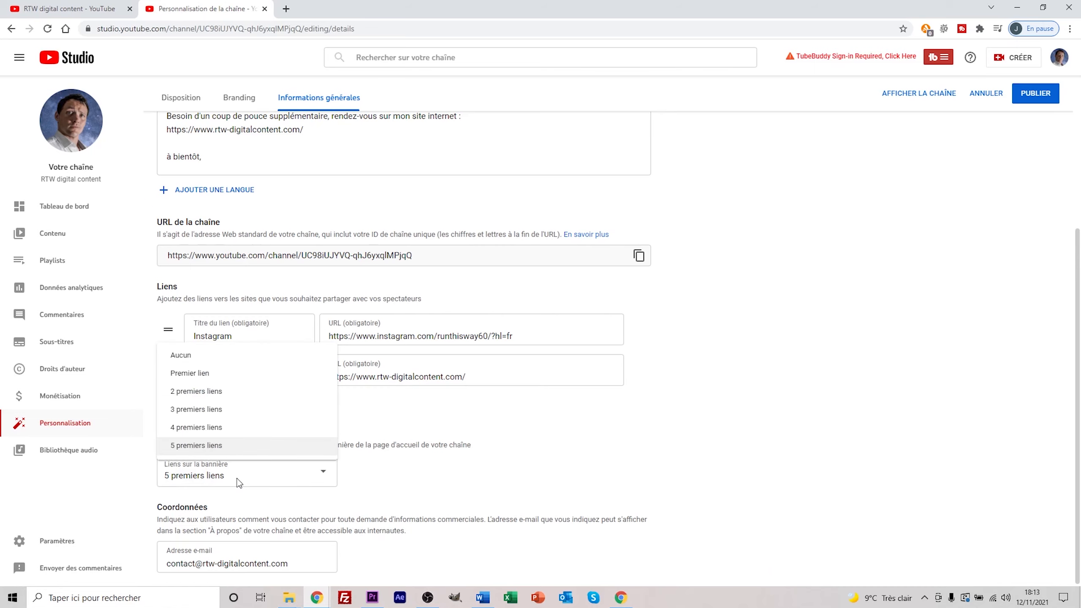
left_click(211, 400)
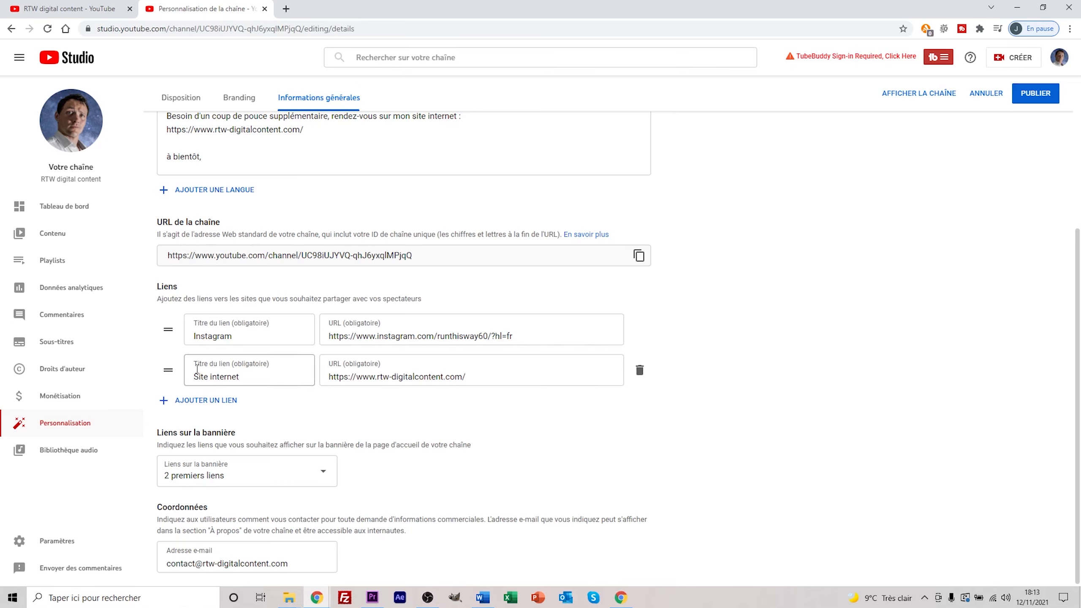
left_click_drag(168, 370, 168, 324)
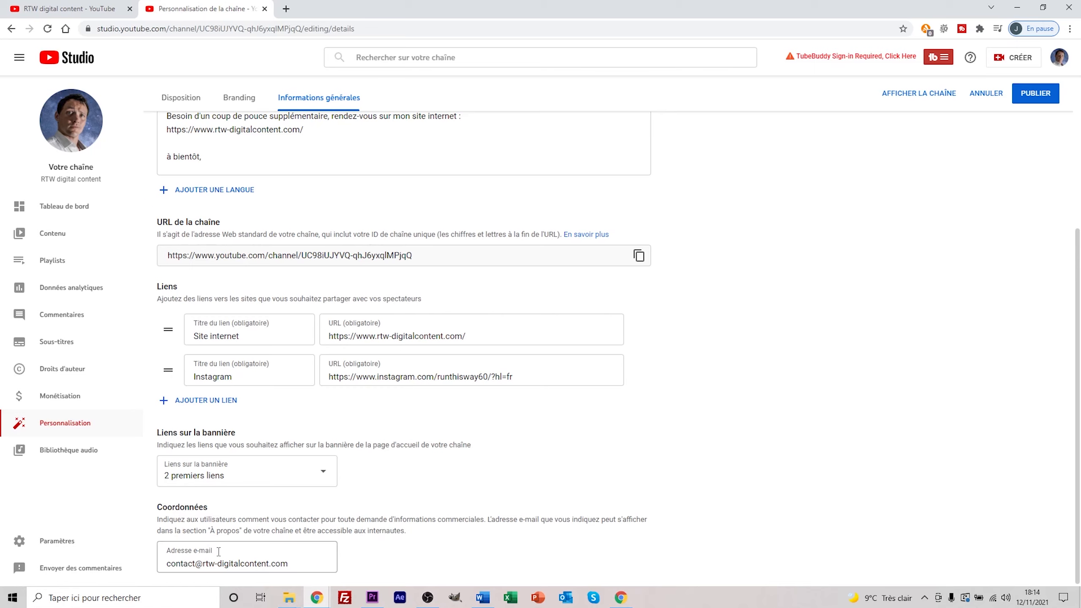
left_click(1035, 90)
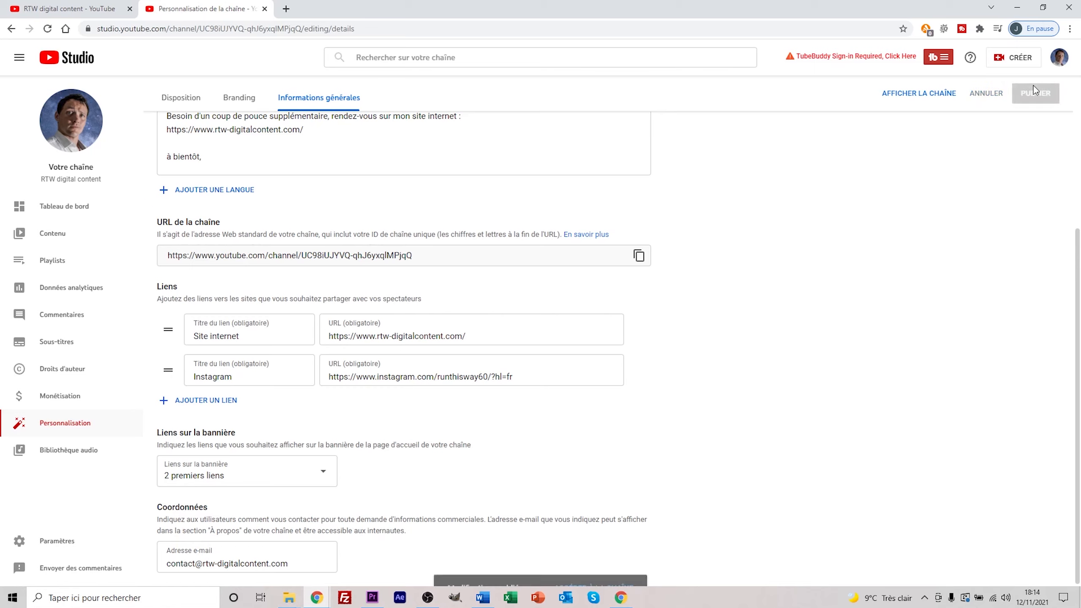
Step: Check the published description and links in the public channel's "À propos" section, and reveal the business contact e-mail
left_click(931, 94)
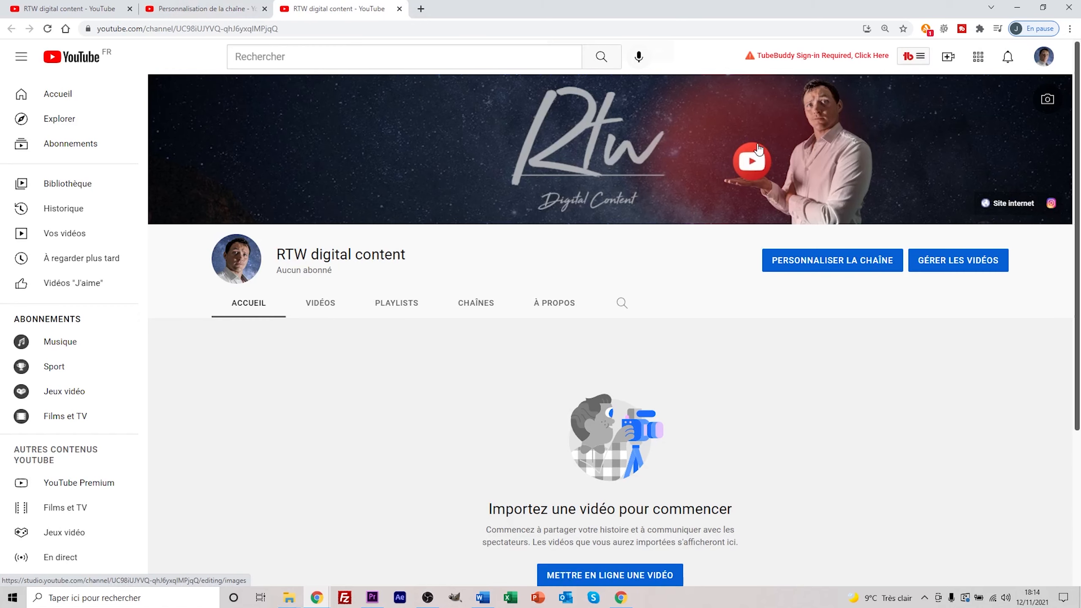
left_click(564, 307)
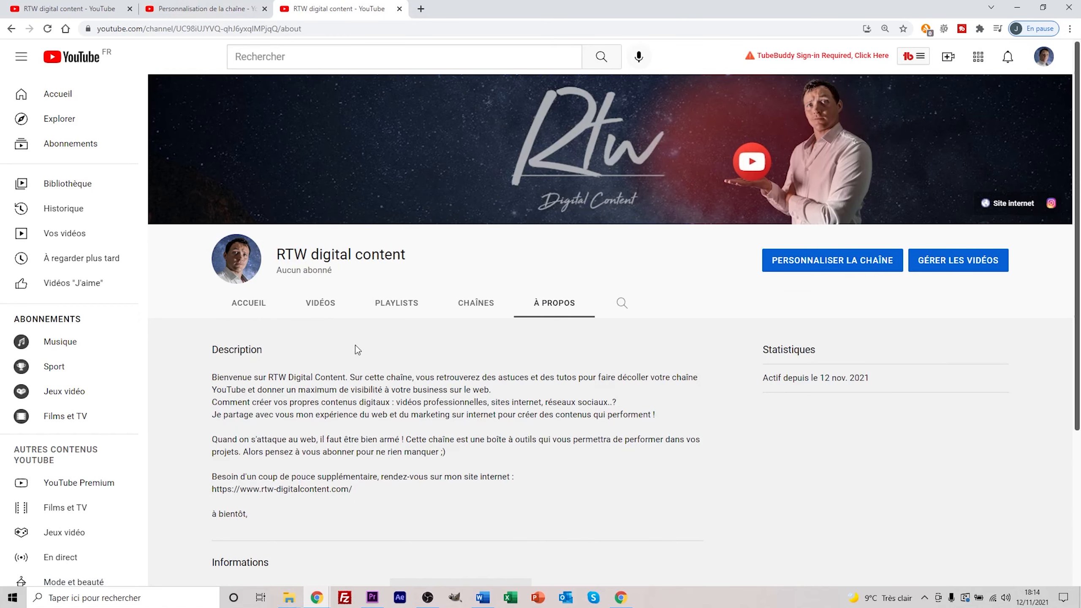
scroll(357, 350, "down", 2)
scroll(245, 358, "down", 2)
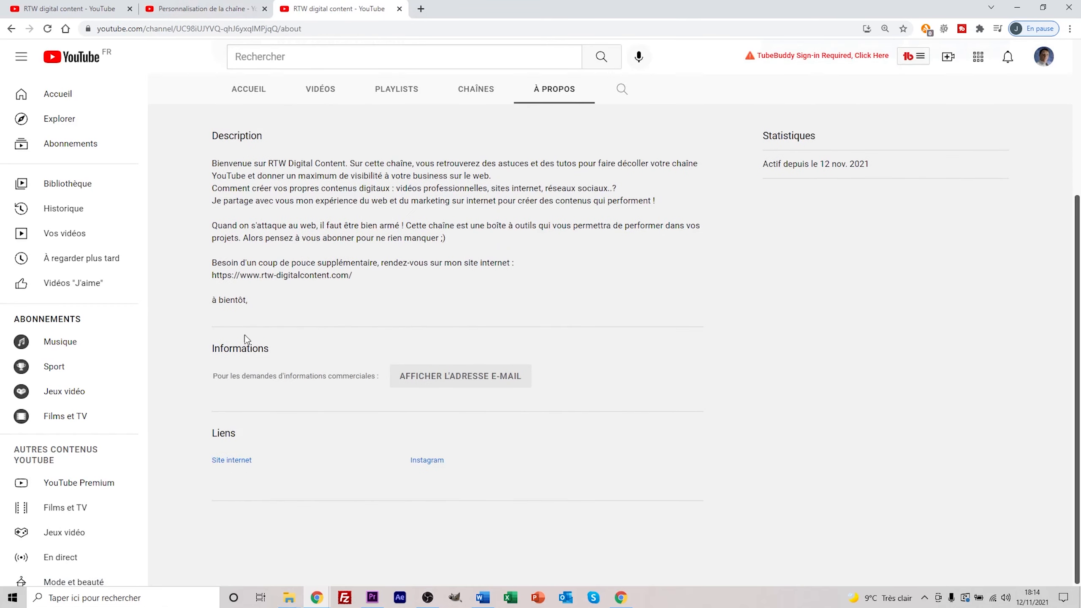
left_click(432, 377)
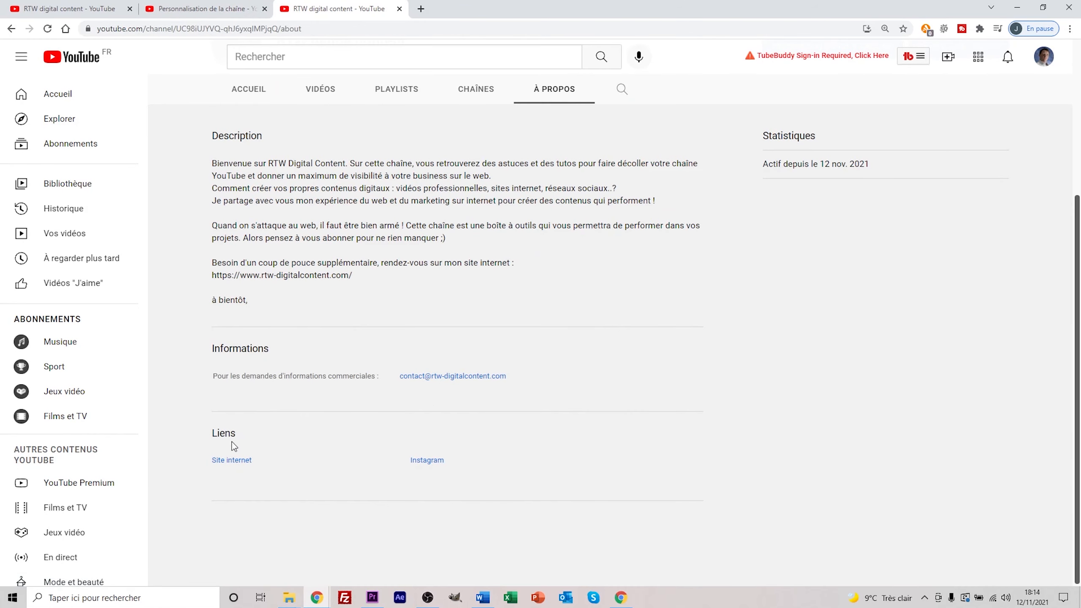
scroll(756, 453, "up", 5)
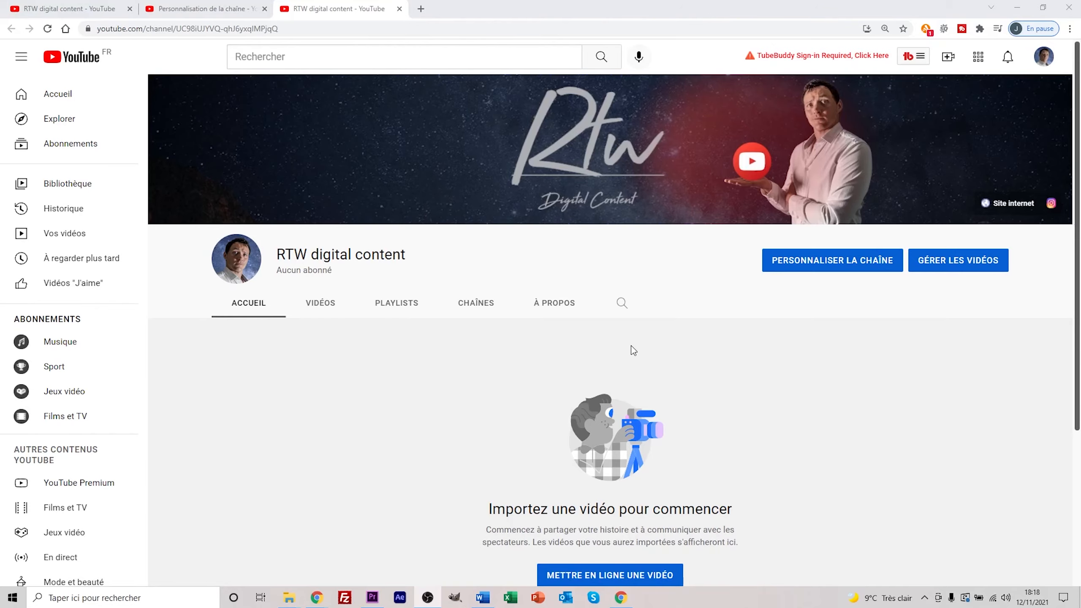
Step: Set the default currency in the channel's YouTube Studio settings to "EUR — euro"
left_click(962, 264)
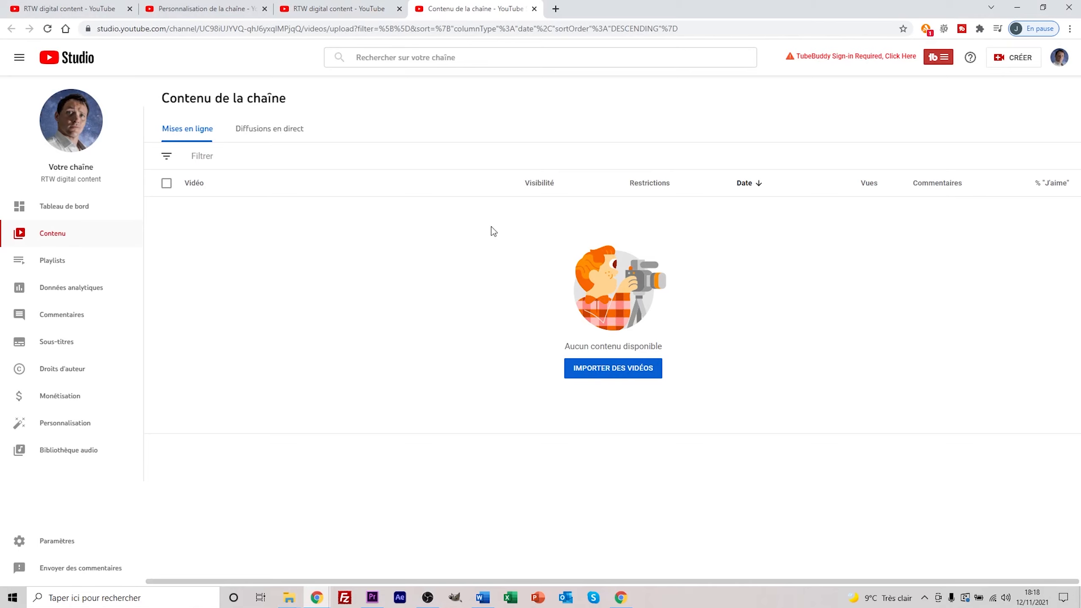
left_click(68, 545)
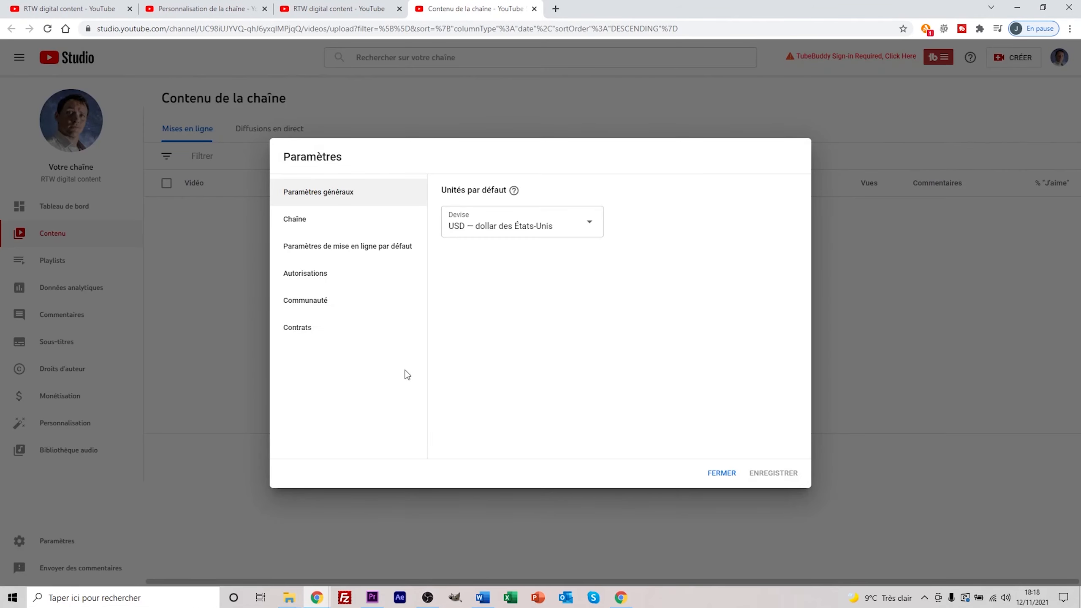
left_click(522, 223)
scroll(517, 326, "down", 7)
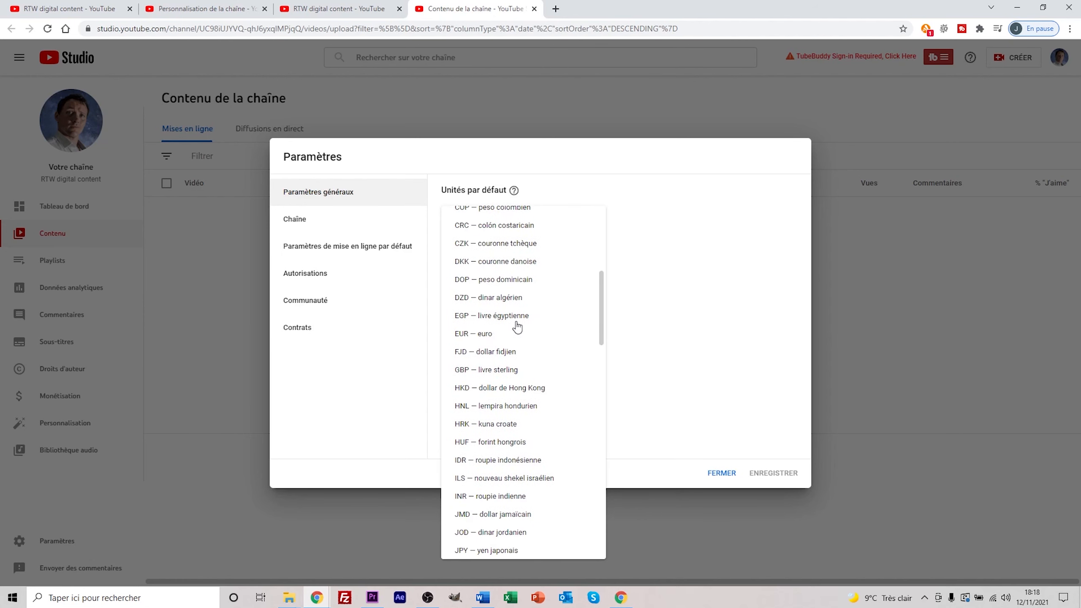
left_click(473, 335)
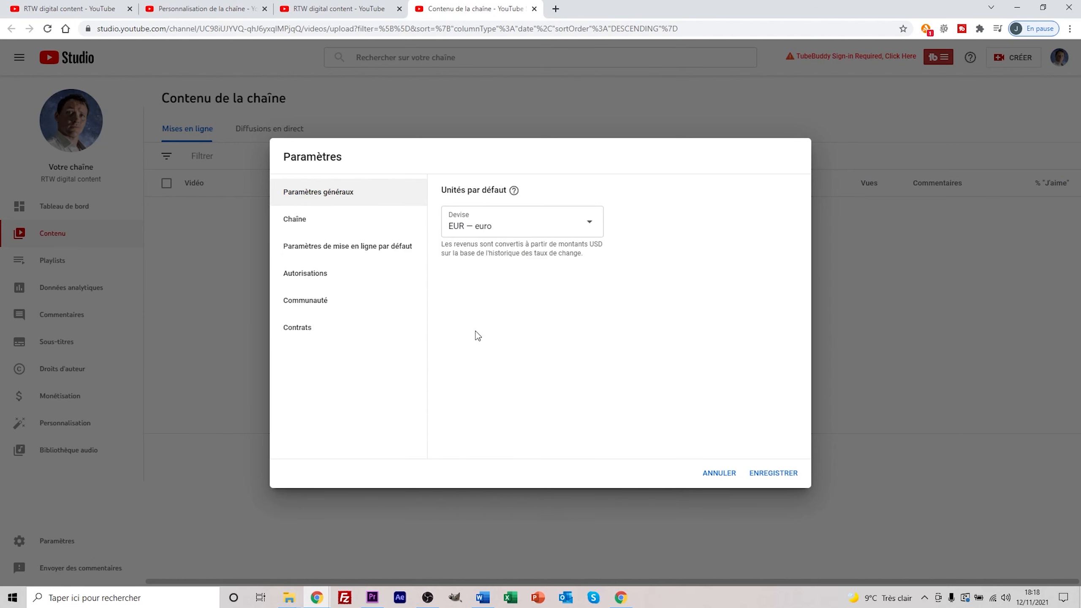
Step: Set the channel's country of residence to France and add the keywords "Youtube", "gagner des abonnés sur Youtube", "marketing digital" and "créer une chaîne youtube"
left_click(298, 223)
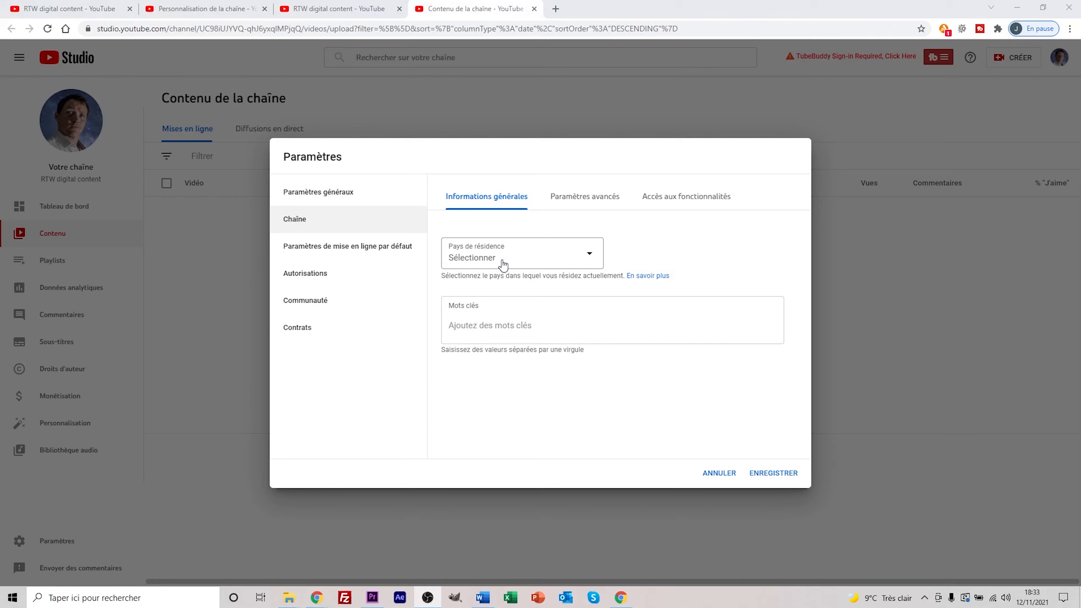
left_click(507, 261)
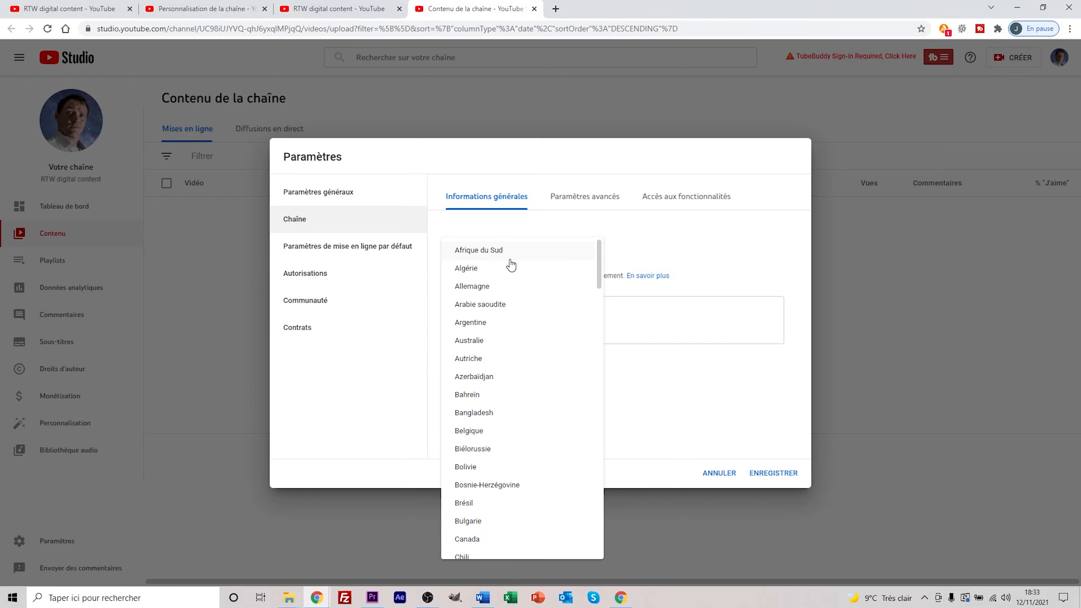
scroll(523, 384, "down", 5)
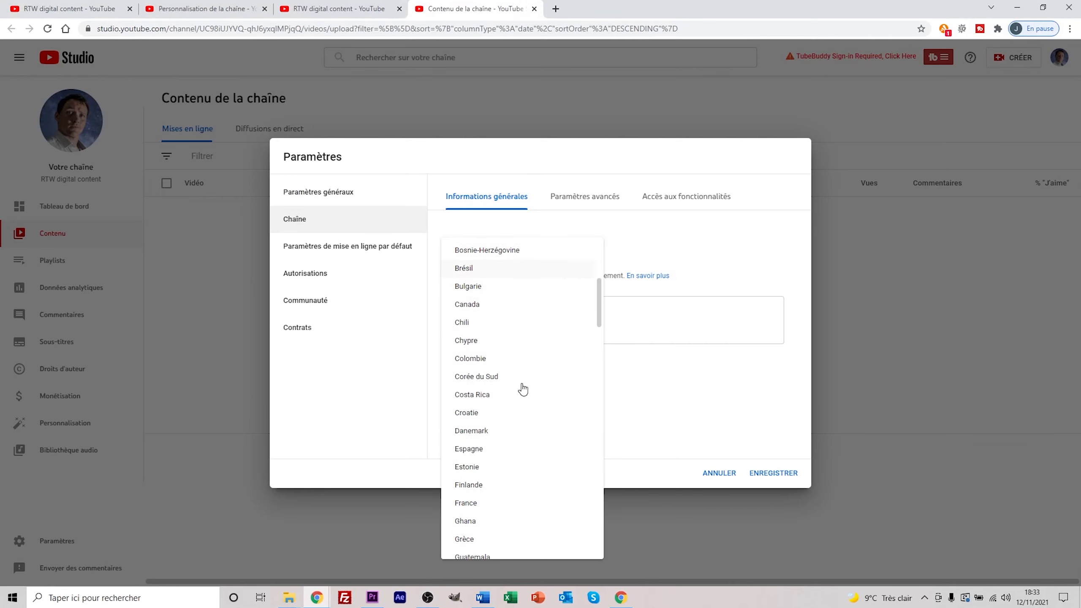
left_click(483, 455)
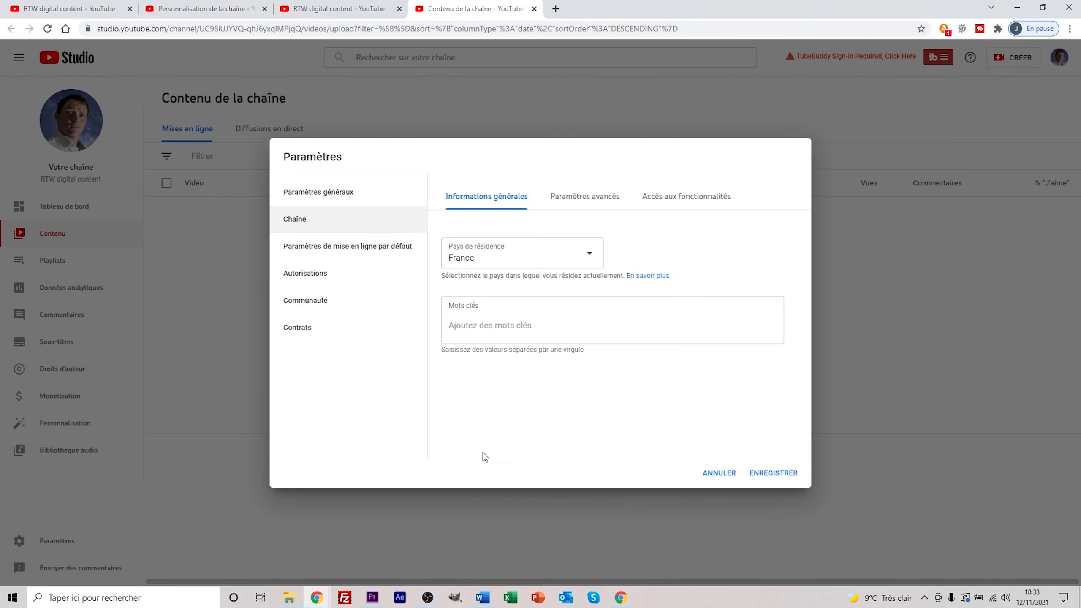
left_click(482, 330)
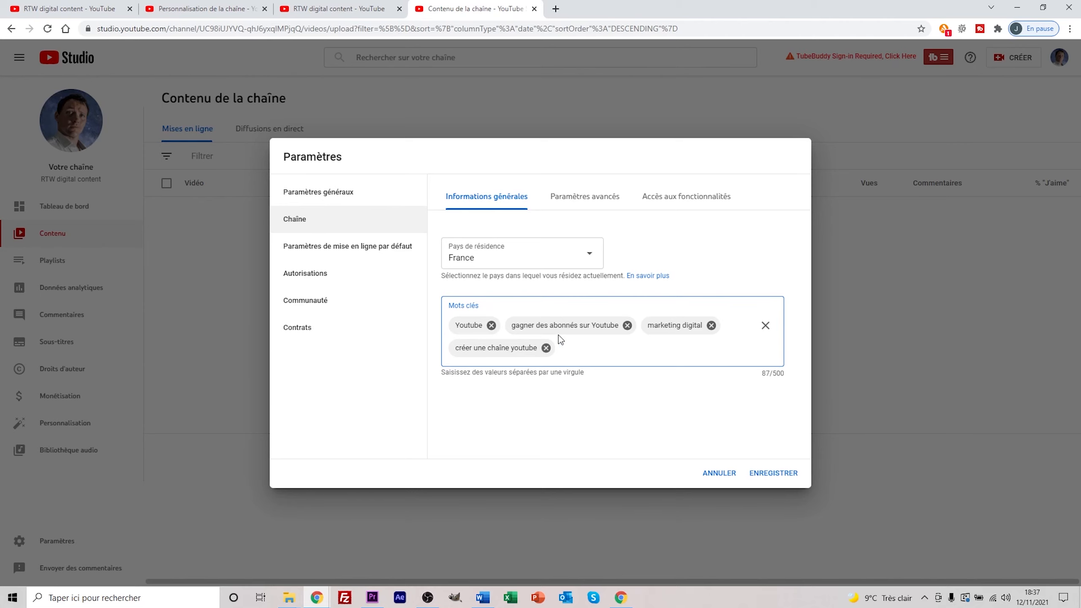
Step: Set the channel's audience in the advanced channel settings to "Non", not made for children
left_click(575, 202)
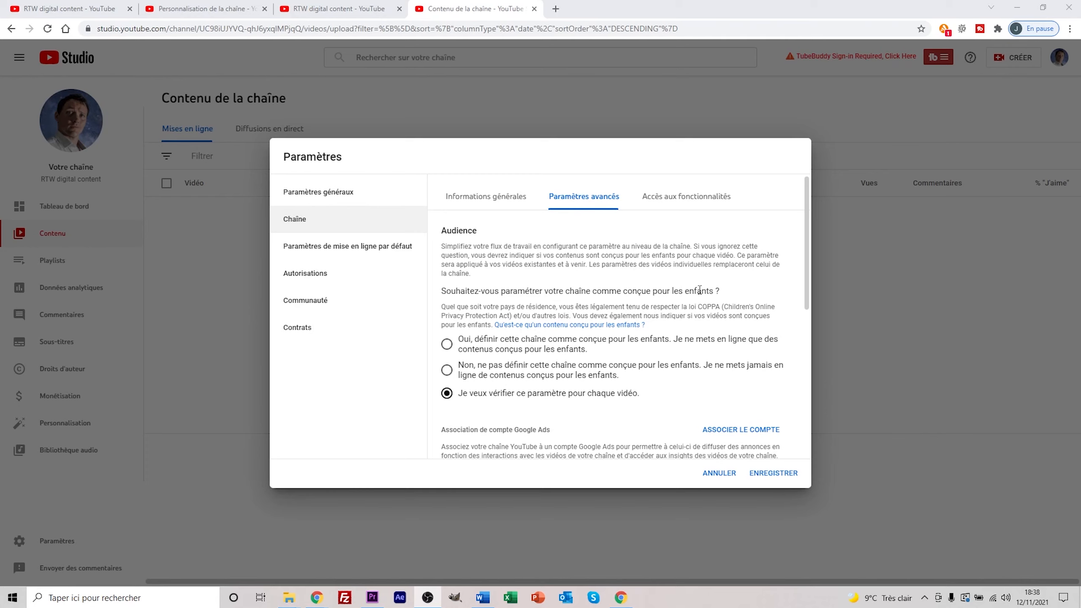
left_click(446, 371)
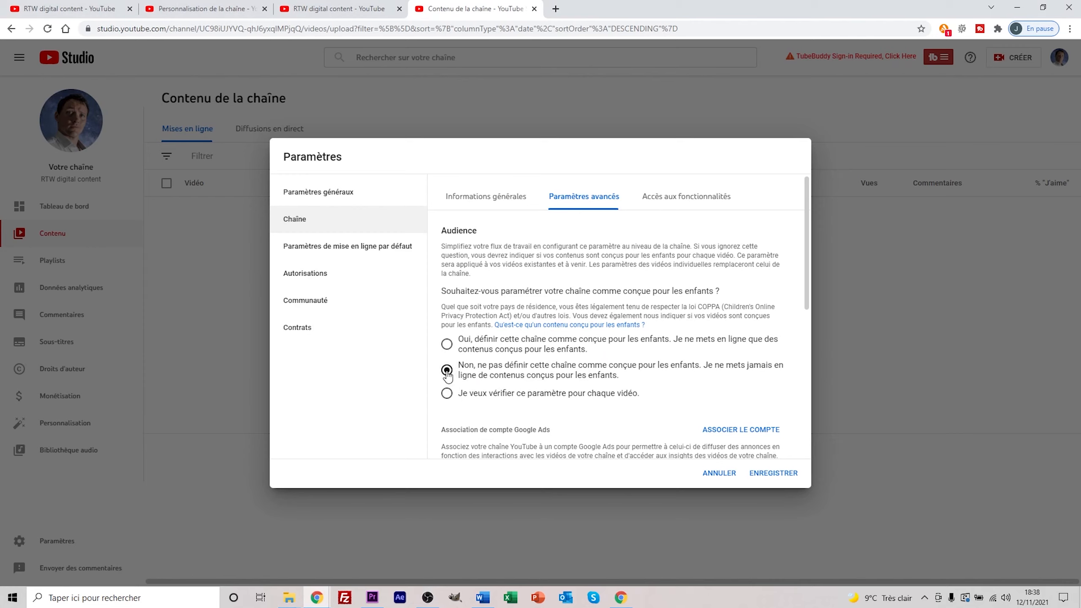